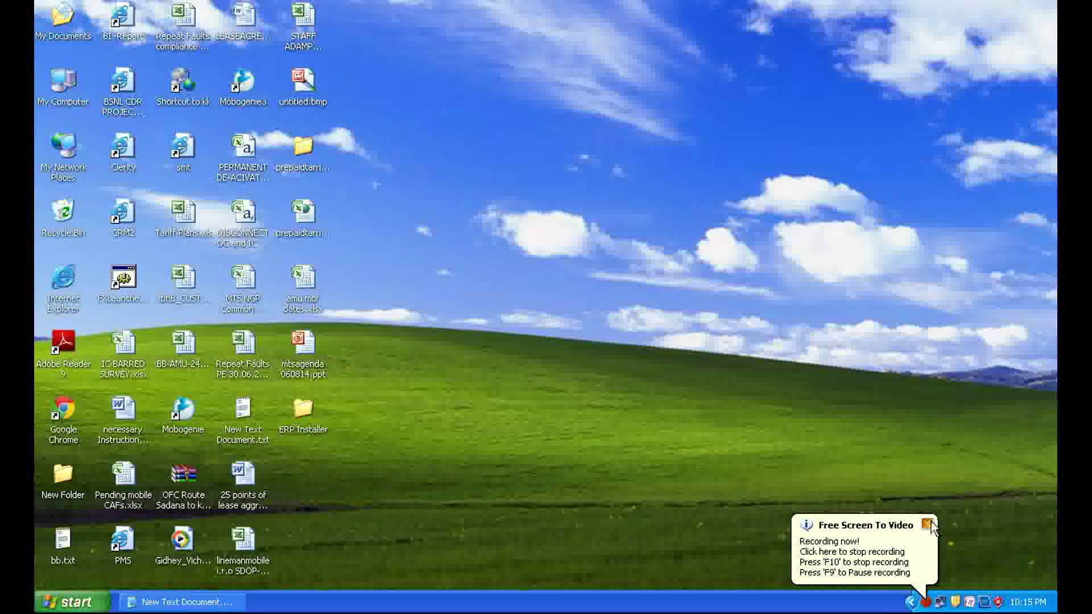
Bring the Notepad setup notes back on screen and launch Internet Explorer from the Start menu
left_click(927, 523)
left_click(172, 605)
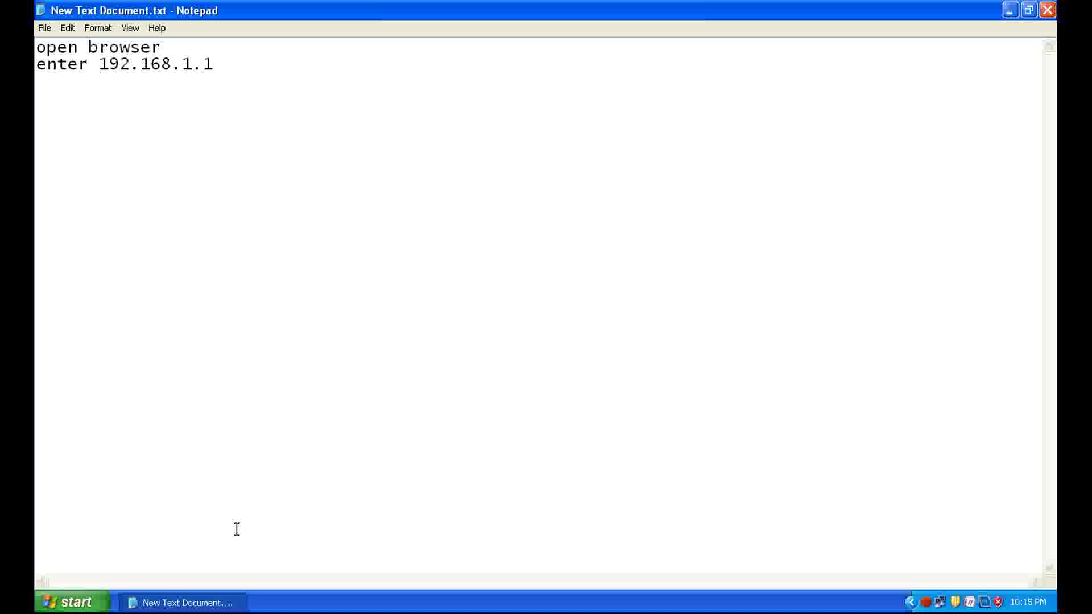
left_click(63, 609)
left_click(108, 246)
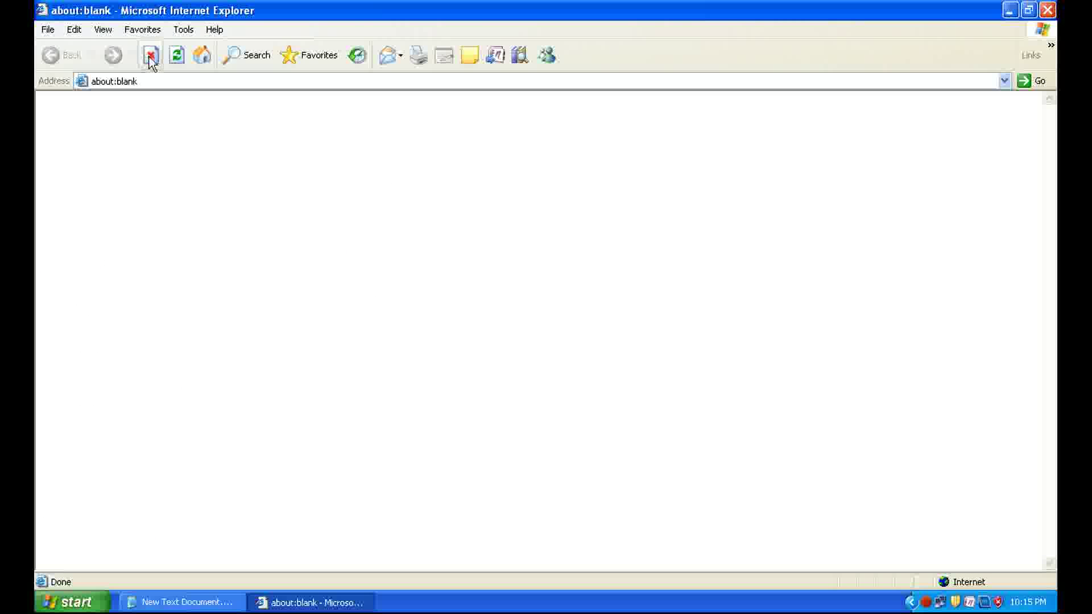
Load the router's web page at 192.168.1.1 in the address bar
left_click(159, 83)
type("192")
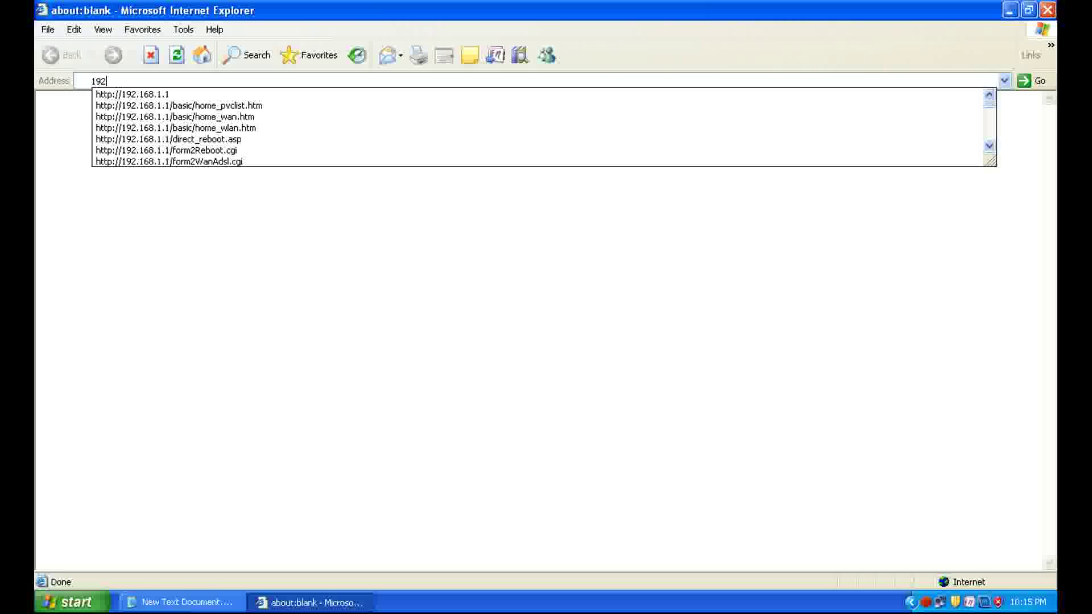
key("Down")
key("Return")
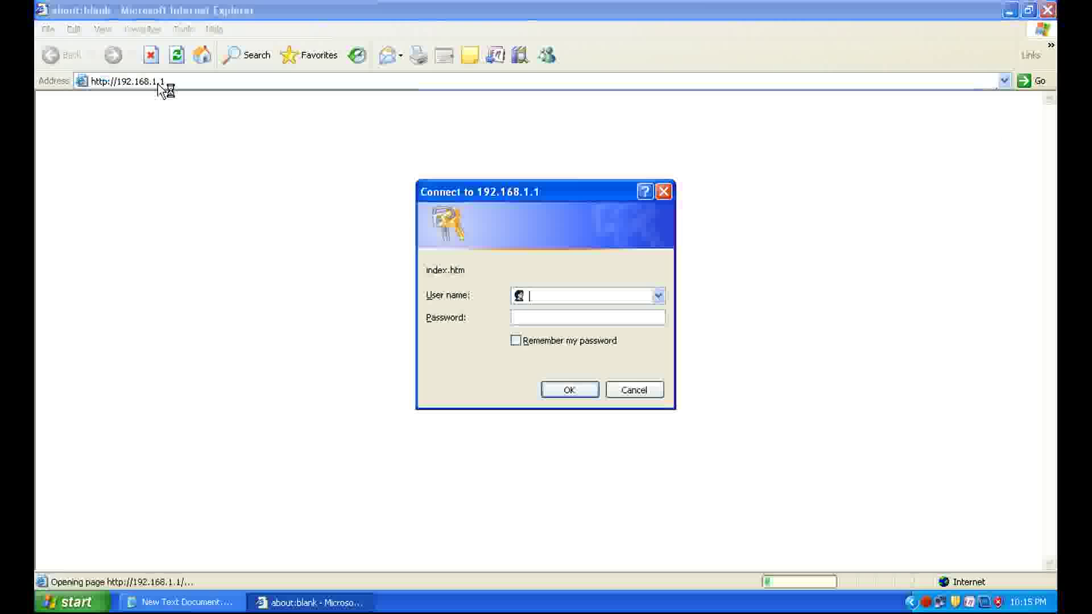
Sign in with the administrator user name and password to reach System Status
type("ad")
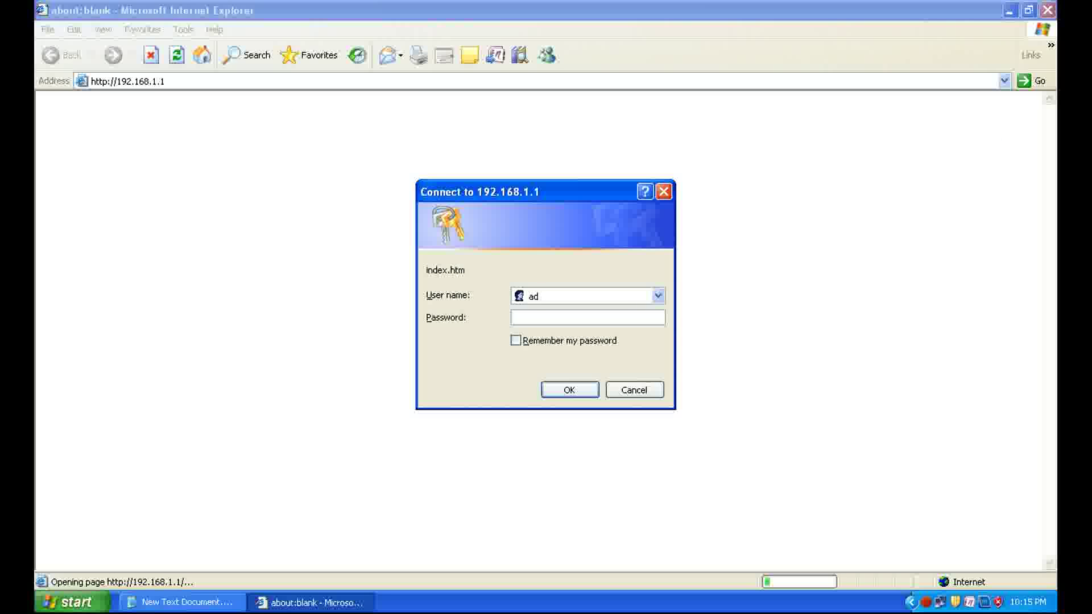
type("nter username")
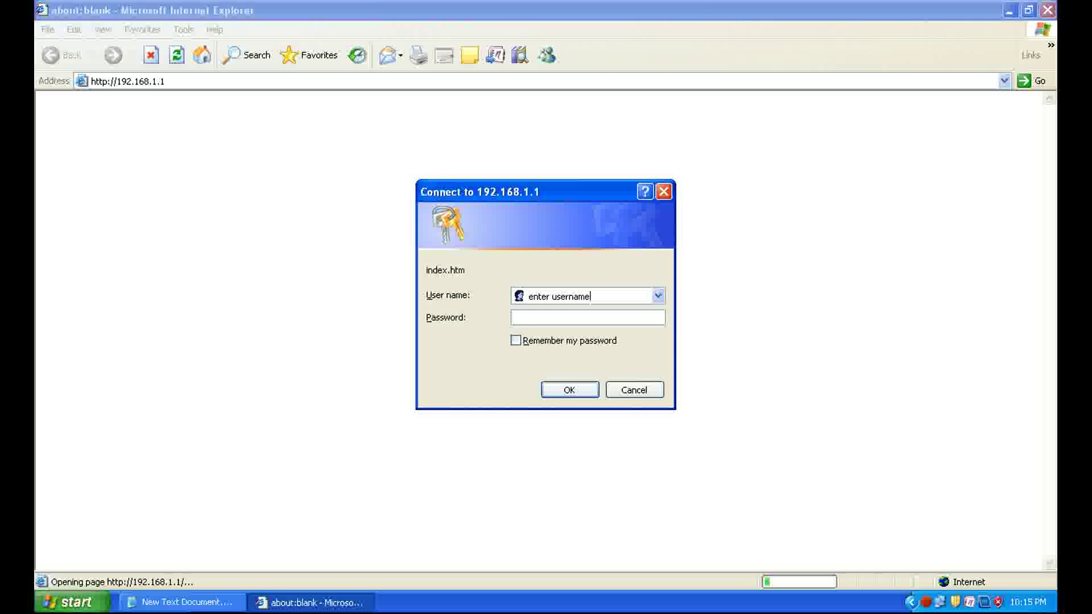
type("/passwo")
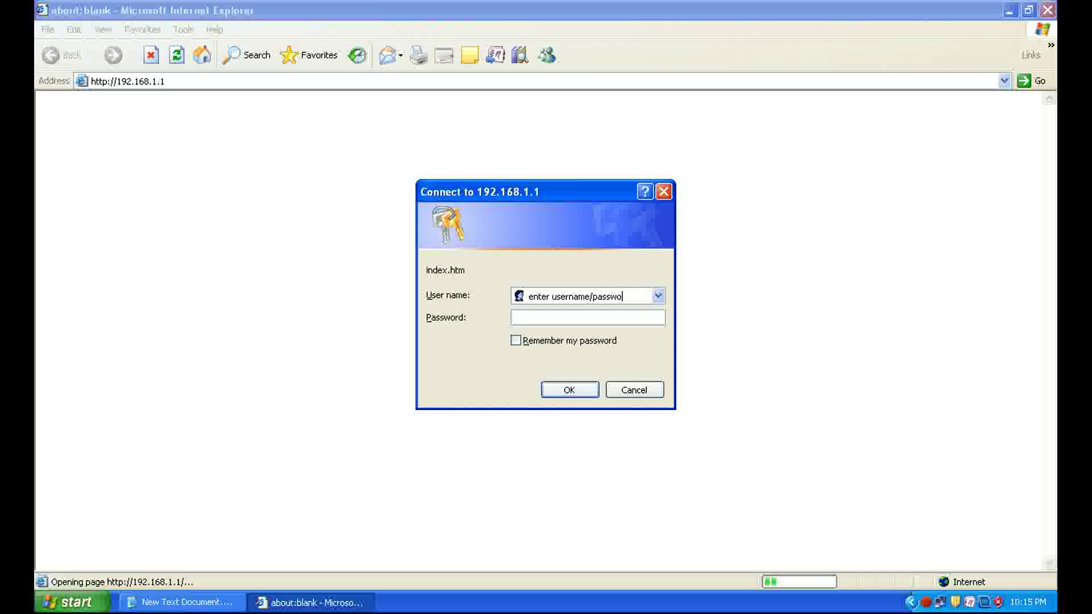
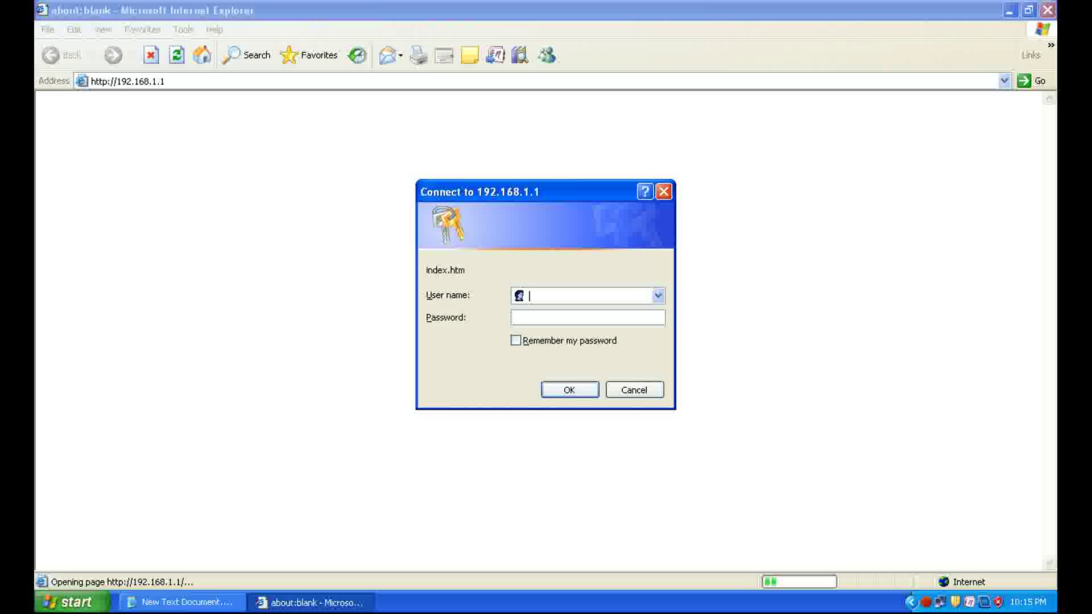
key("Tab")
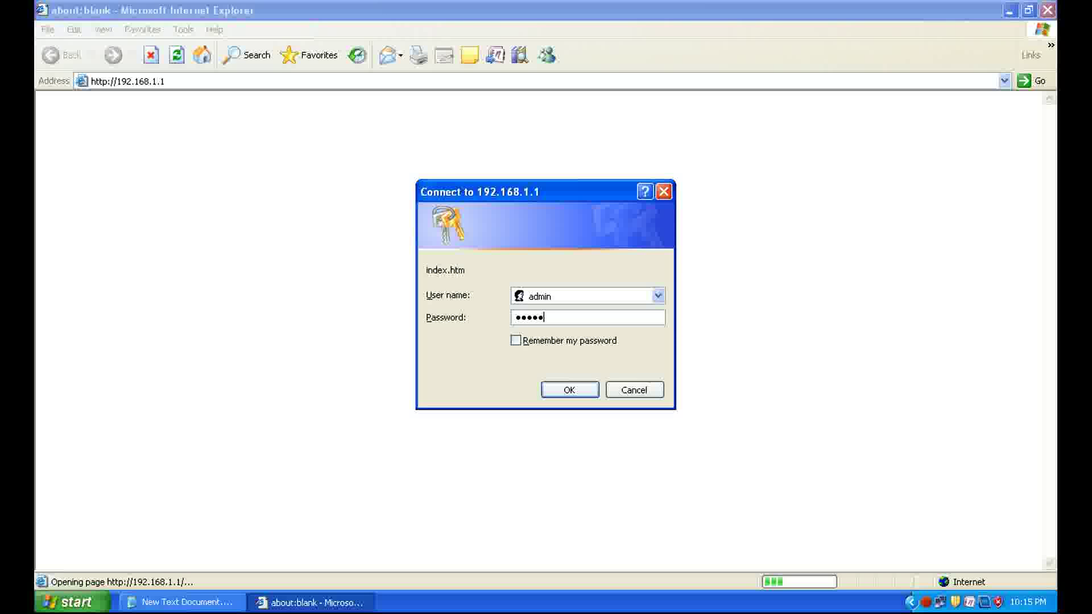
left_click(570, 390)
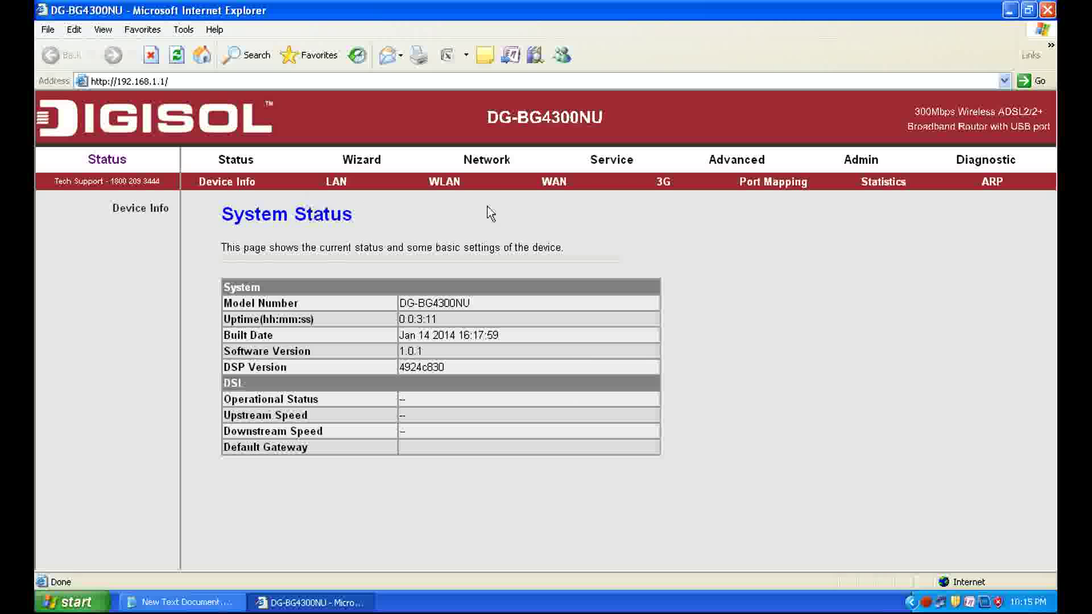
Open the pppoe1 connection for editing under Network > WAN
left_click(486, 163)
left_click(319, 182)
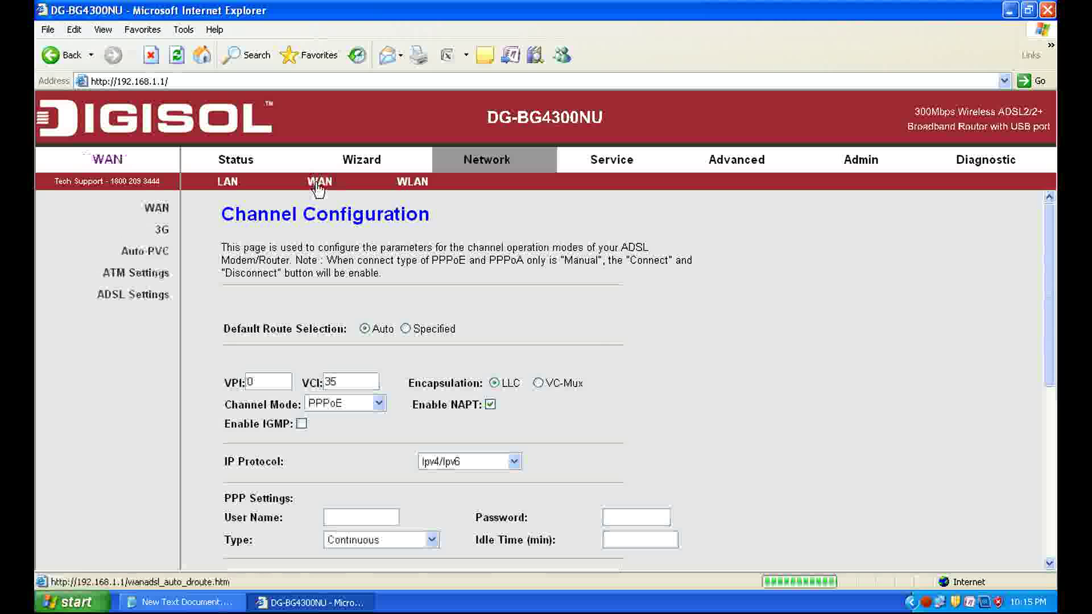
scroll(776, 391, "down", 6)
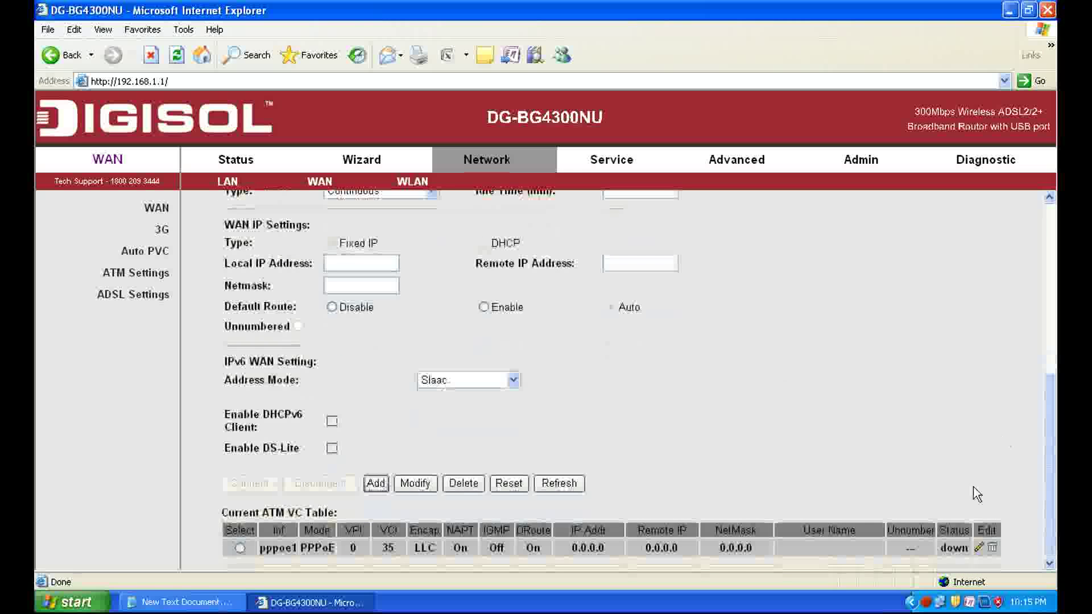
left_click(979, 547)
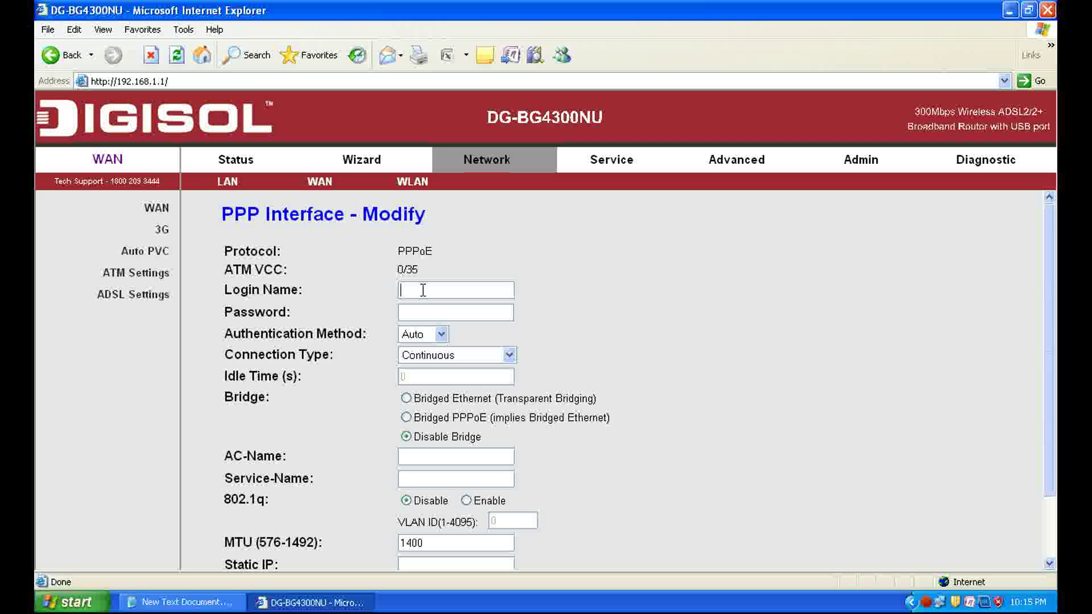
Enter the PPPoE login name and password for pppoe1 and apply the changes
type("userna")
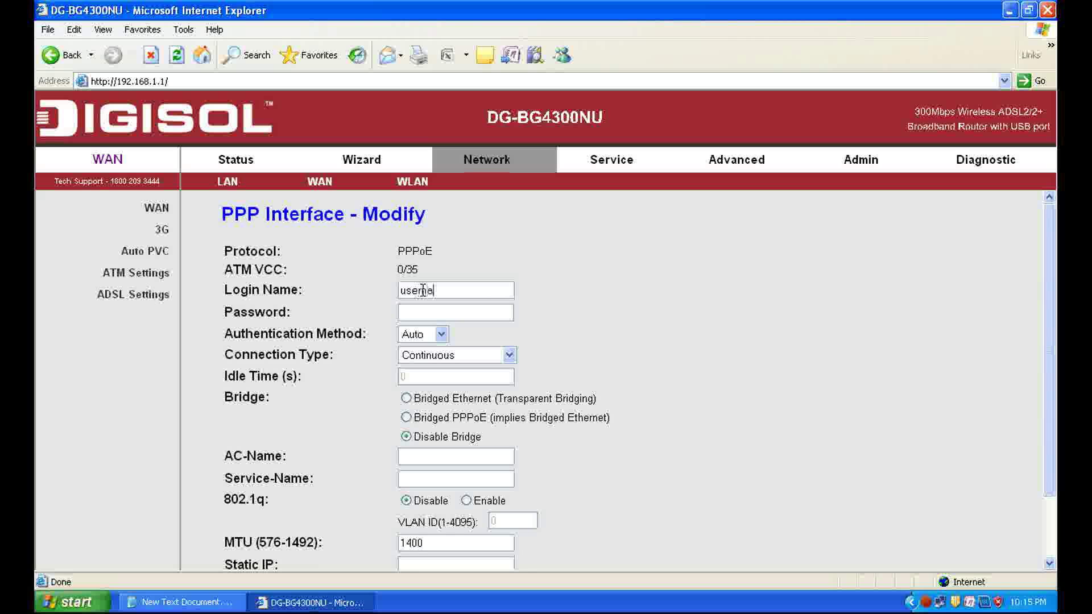
type("me")
key("Tab")
type("pas")
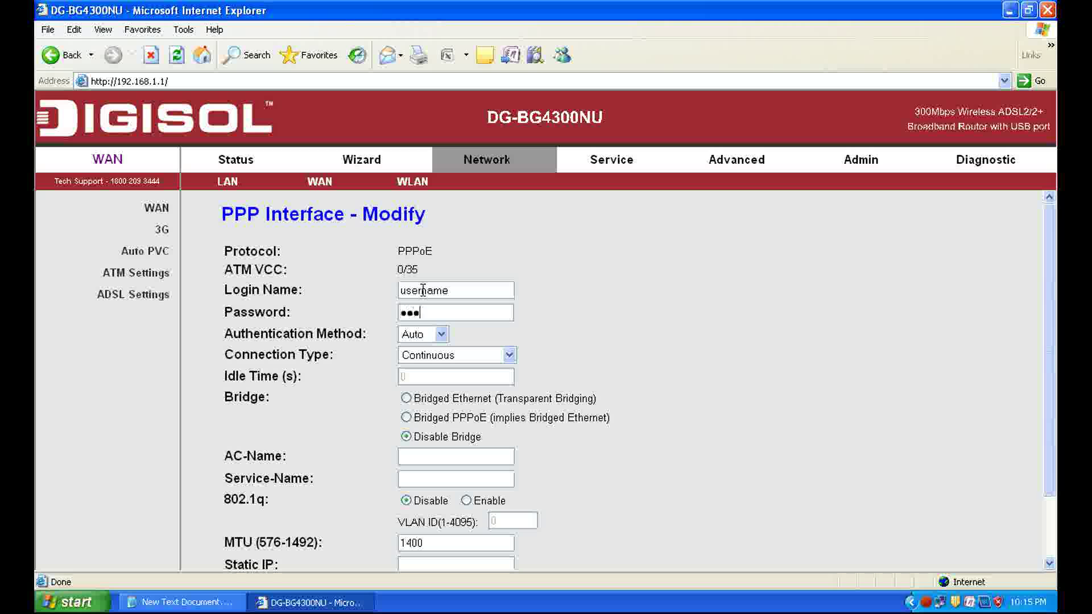
type("sword")
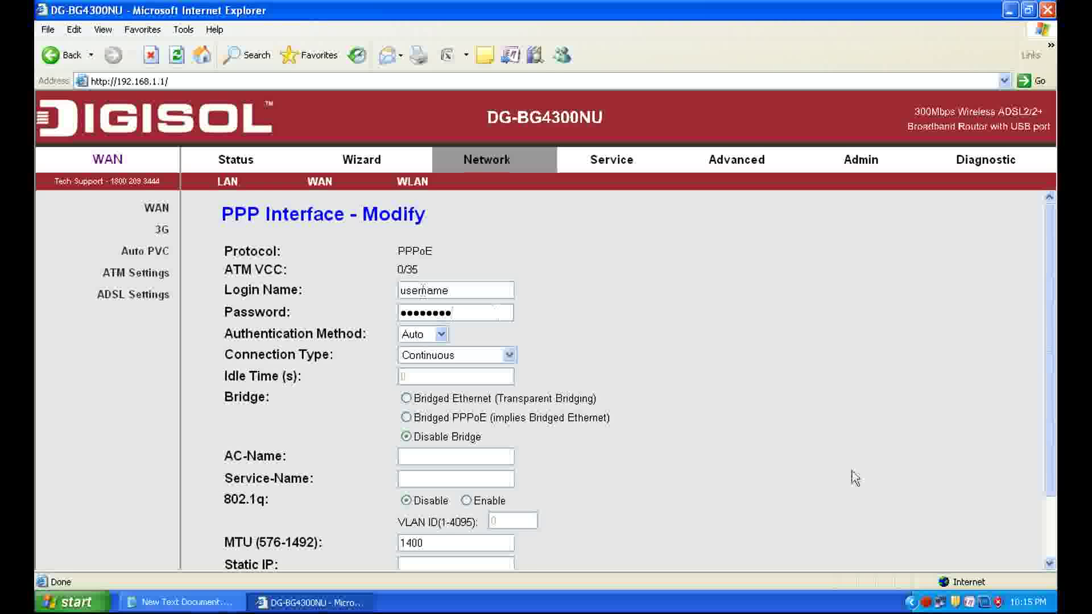
scroll(740, 431, "down", 2)
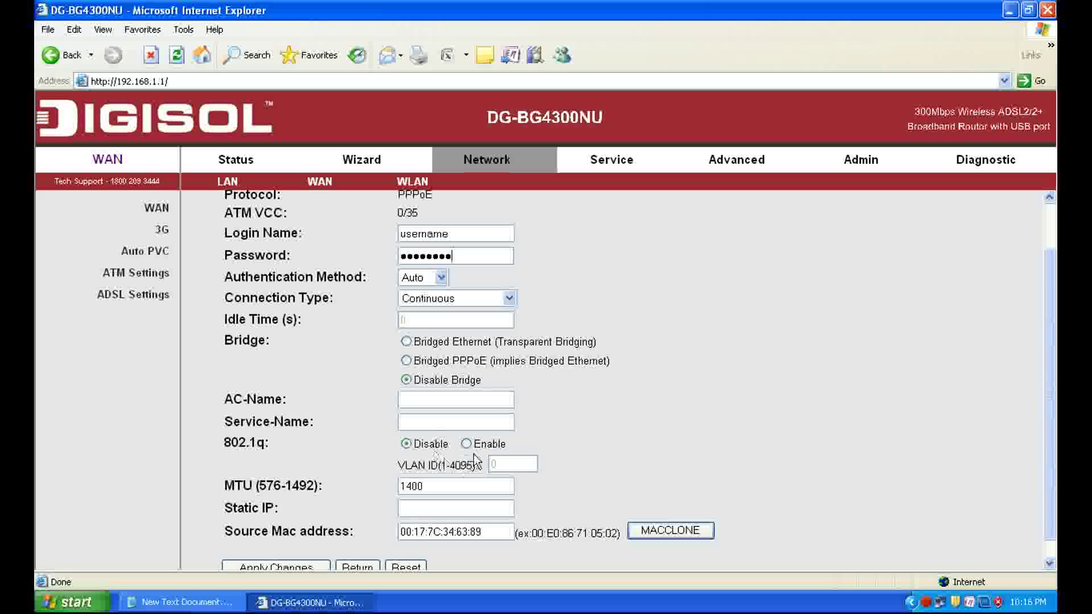
scroll(669, 434, "down", 1)
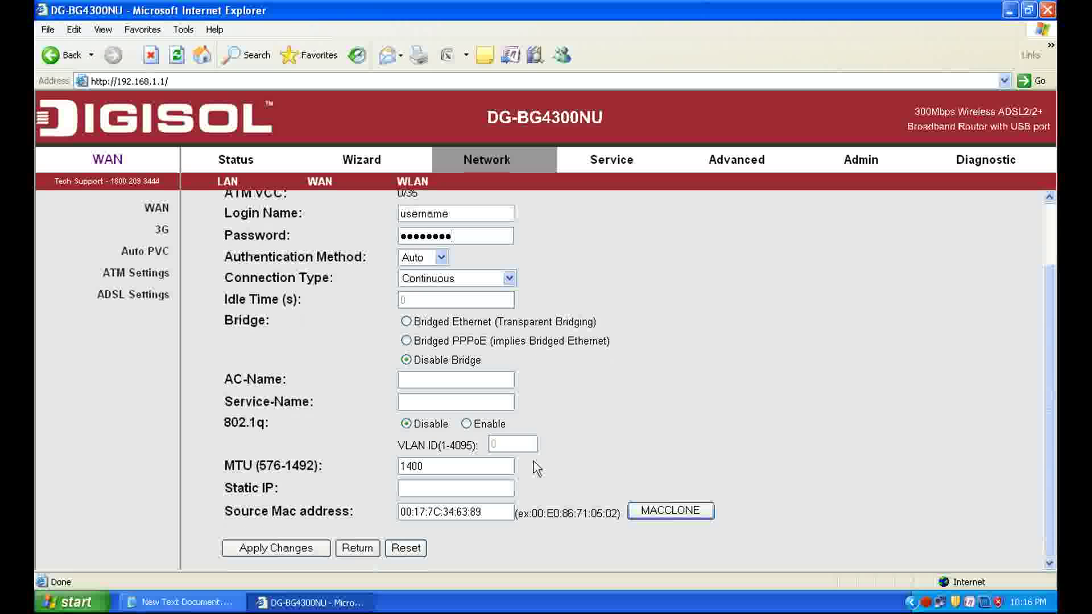
left_click(305, 548)
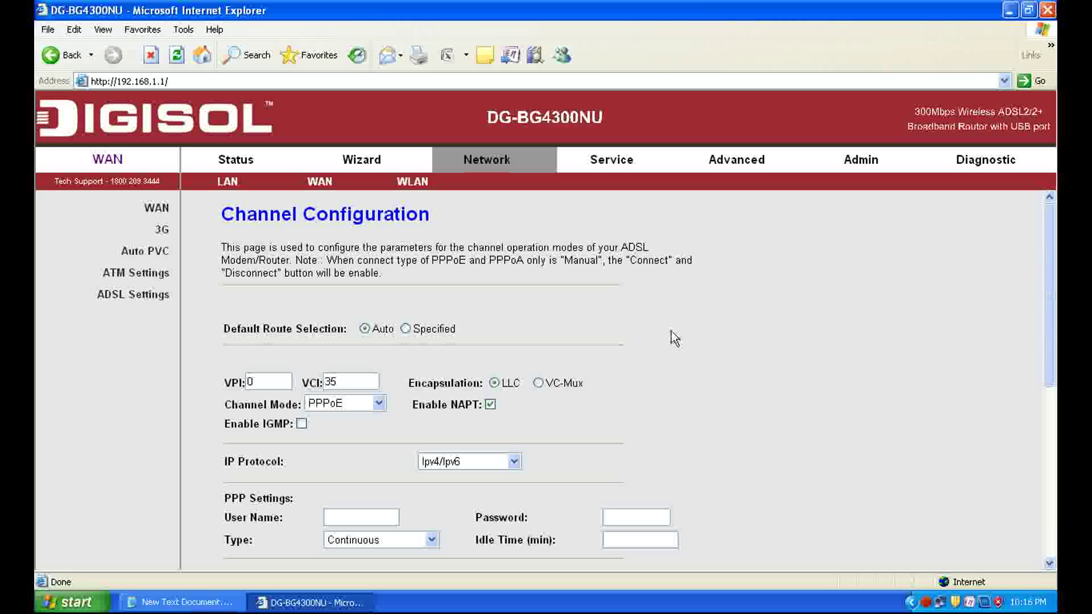
scroll(665, 321, "down", 6)
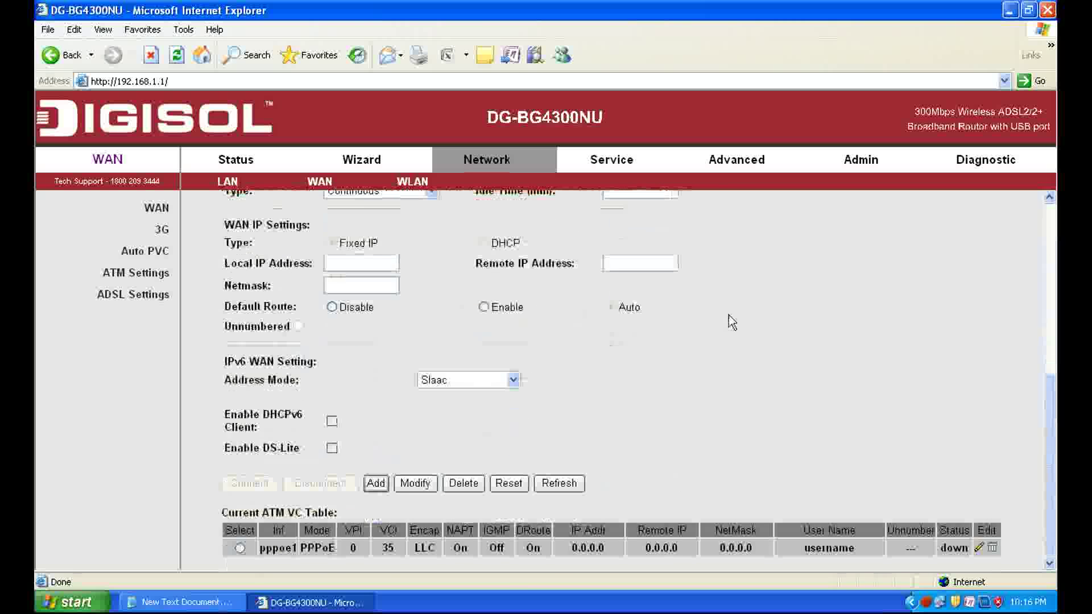
scroll(728, 318, "up", 6)
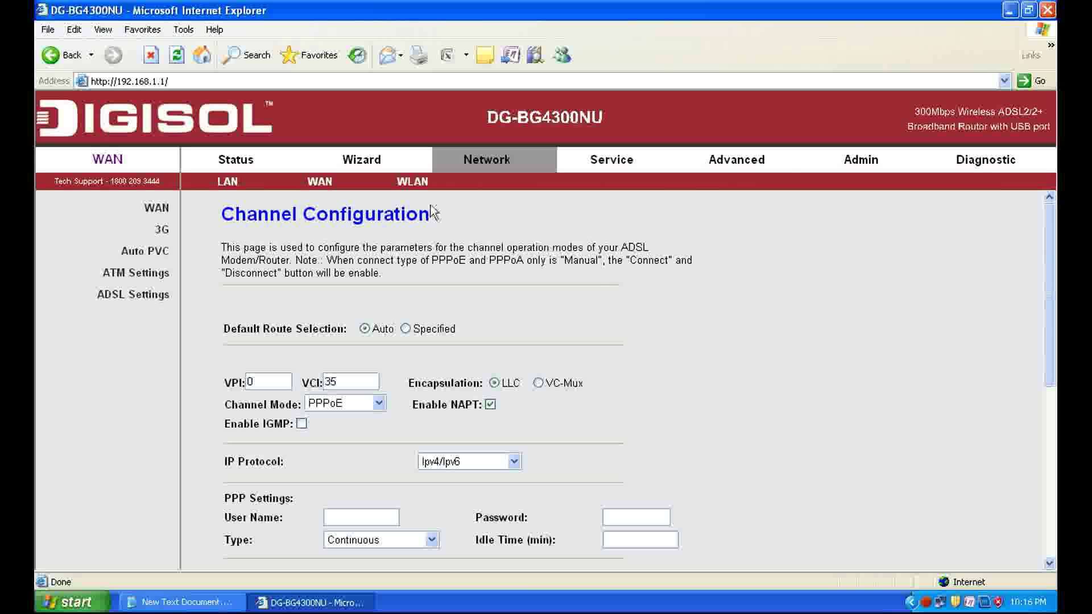
Replace the SSID DIGISOL with BSNL on the Wireless Basic Settings page and apply
left_click(412, 182)
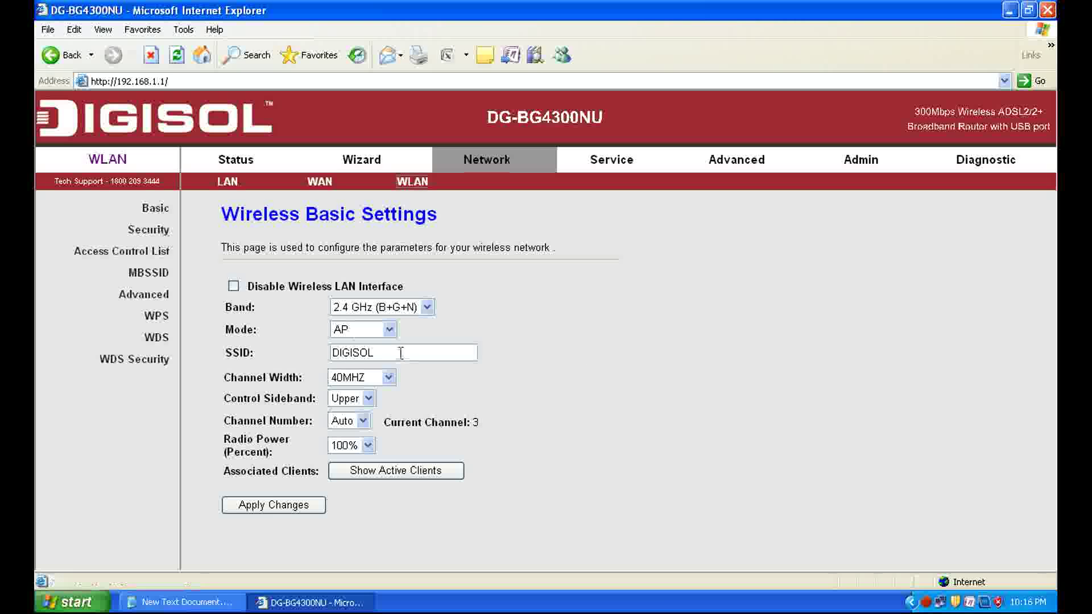
left_click_drag(405, 353, 315, 353)
type("BS")
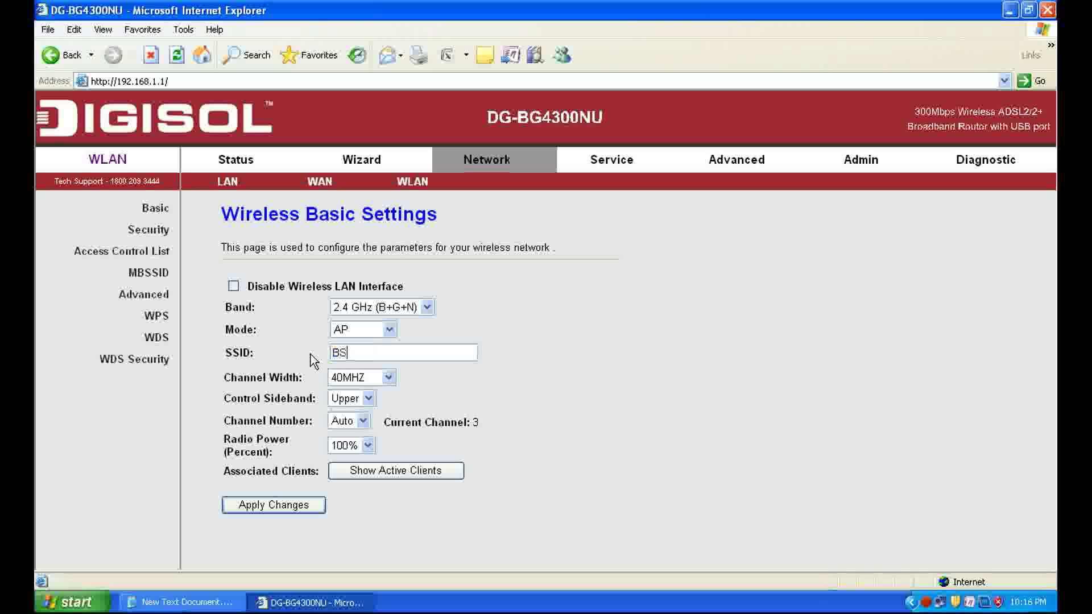
type("NL")
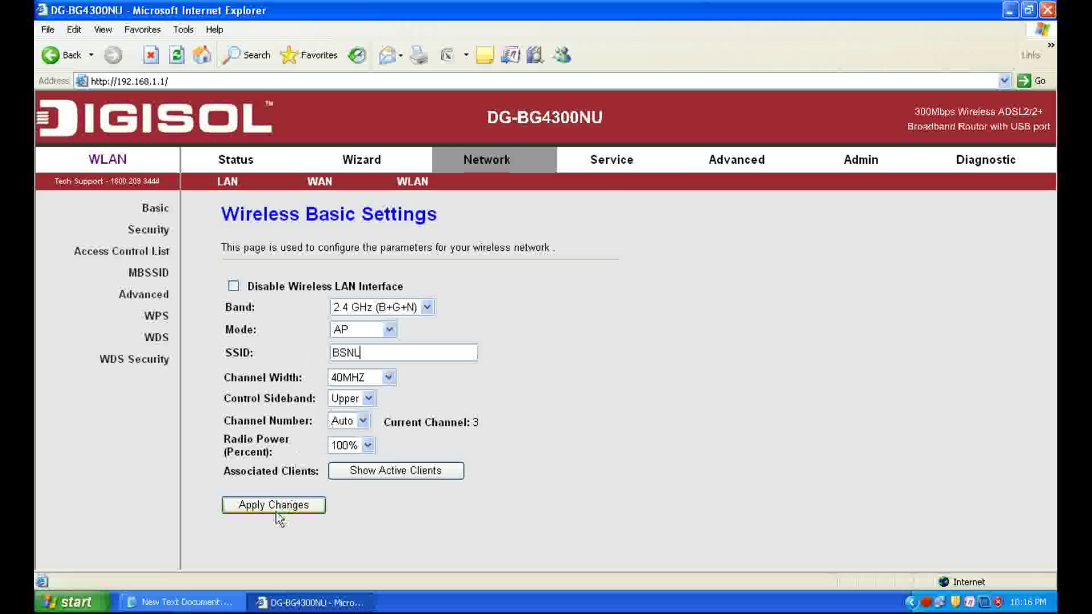
left_click(276, 510)
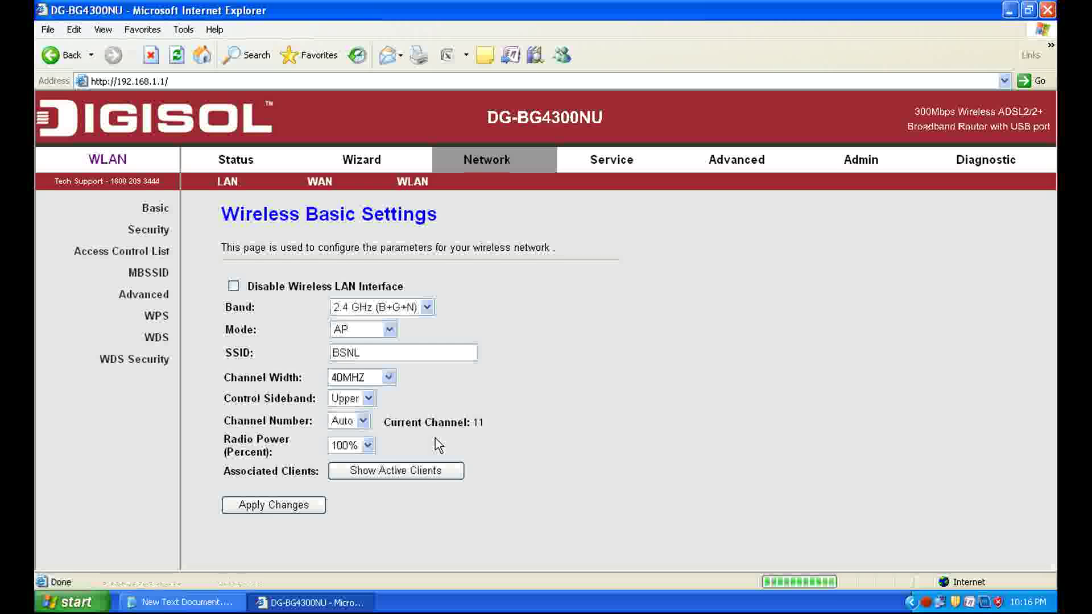
Set wireless security encryption to WPA2(AES) and delete the old pre-shared key
left_click(157, 233)
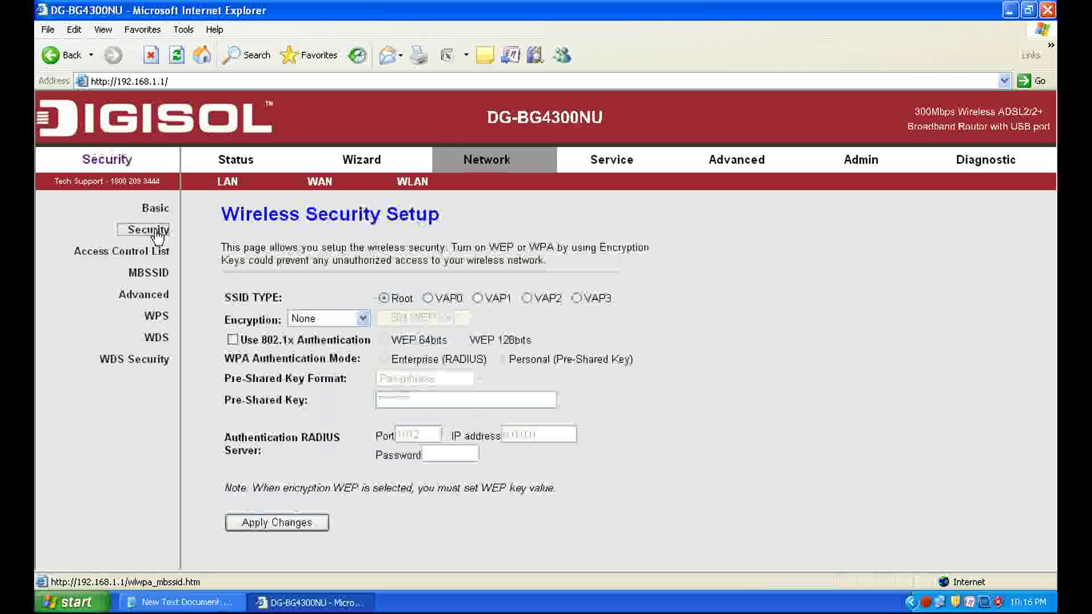
left_click(362, 318)
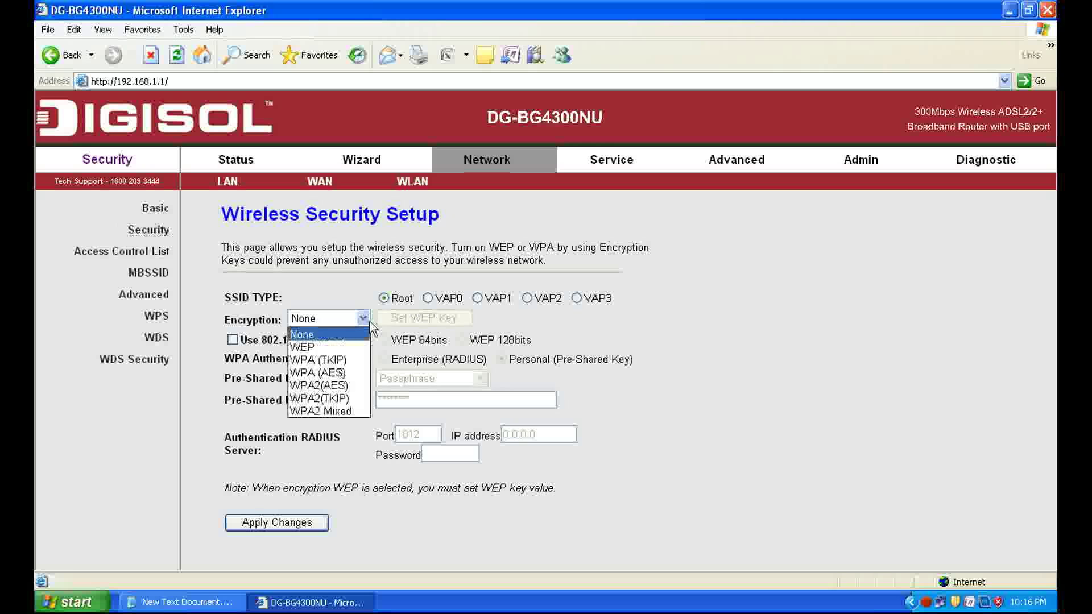
left_click(341, 389)
left_click_drag(424, 398, 364, 400)
key("BackSpace")
Add the line 'ENTER WIFI PASSWORD HERE' to the Notepad notes, then return to the router page
left_click(180, 601)
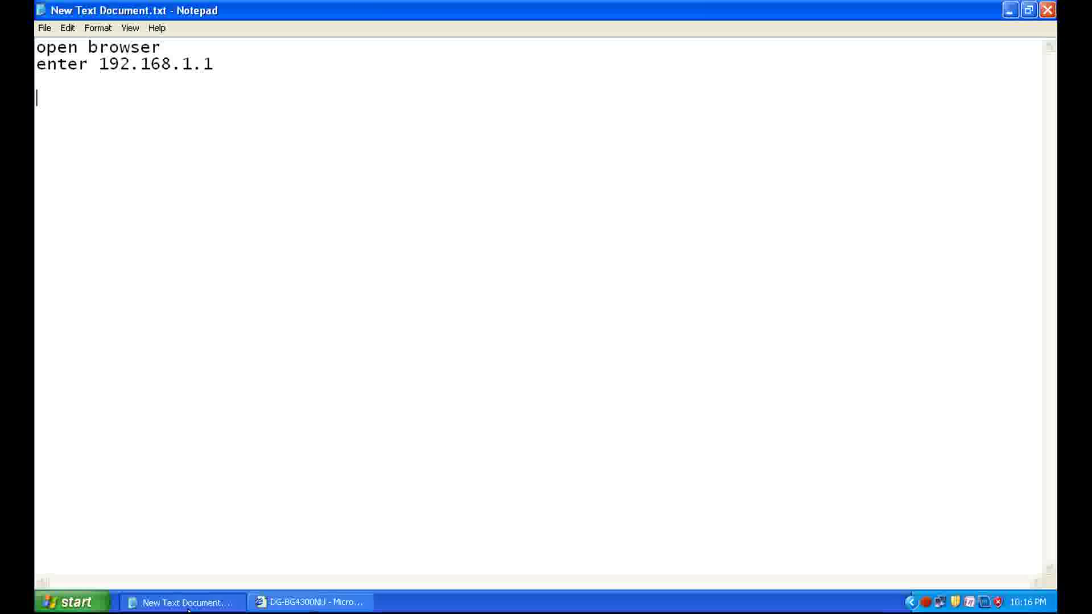
left_click(240, 79)
key("Return")
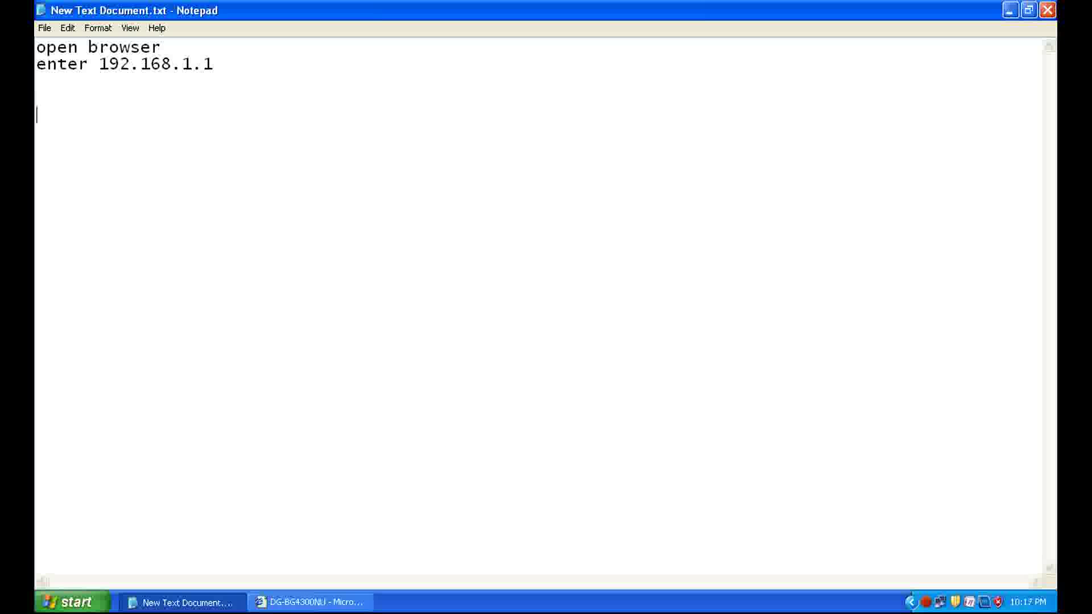
type("ENTER ")
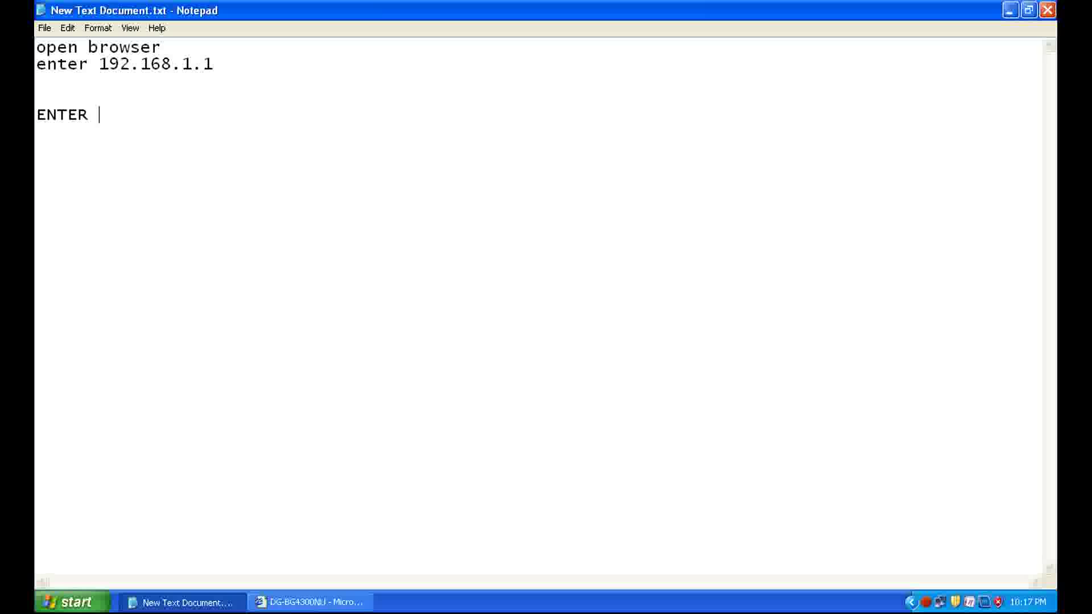
type("WIFI PASSWORD HERE")
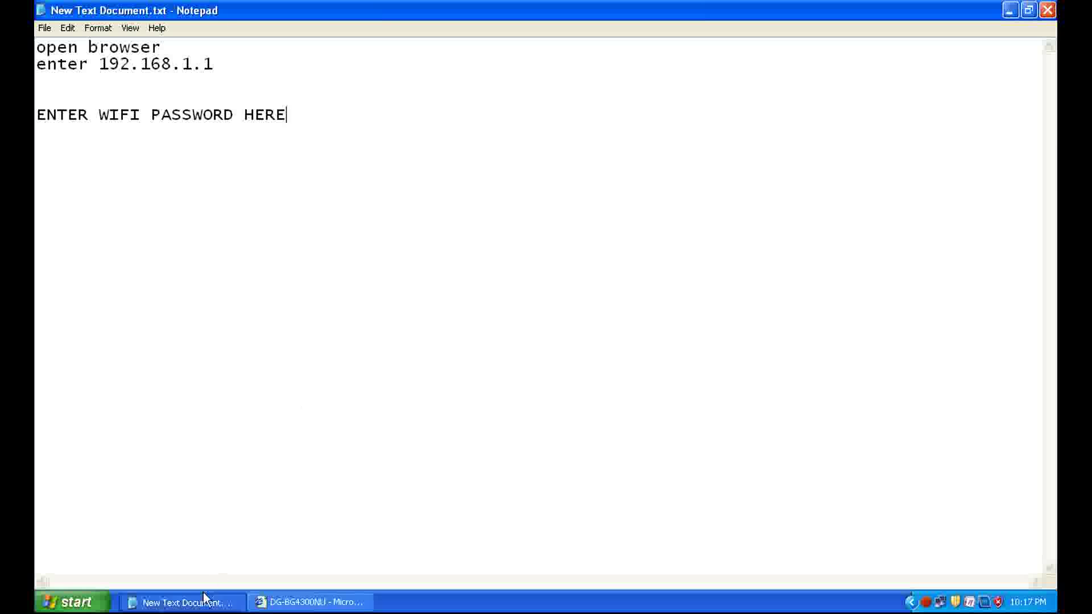
left_click(296, 602)
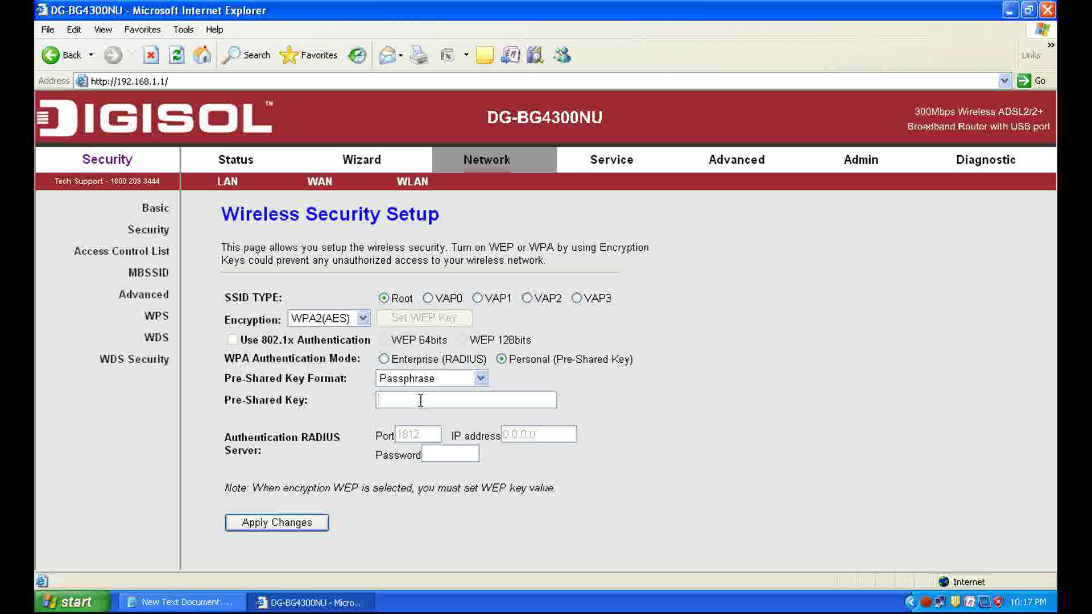
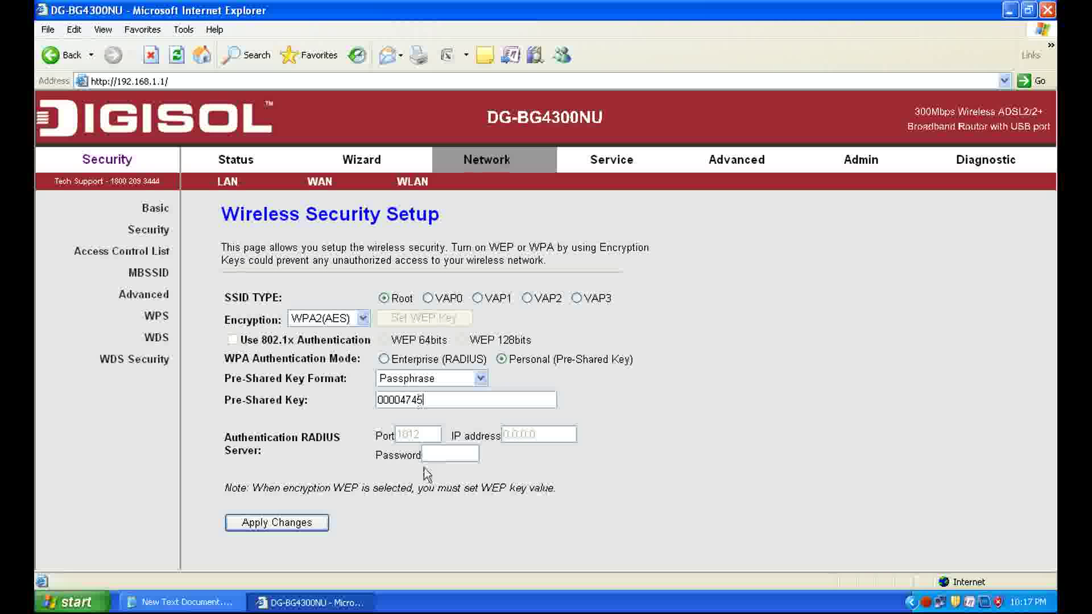
Enter the new Wi-Fi passphrase as the WPA2 pre-shared key and apply it
left_click(311, 524)
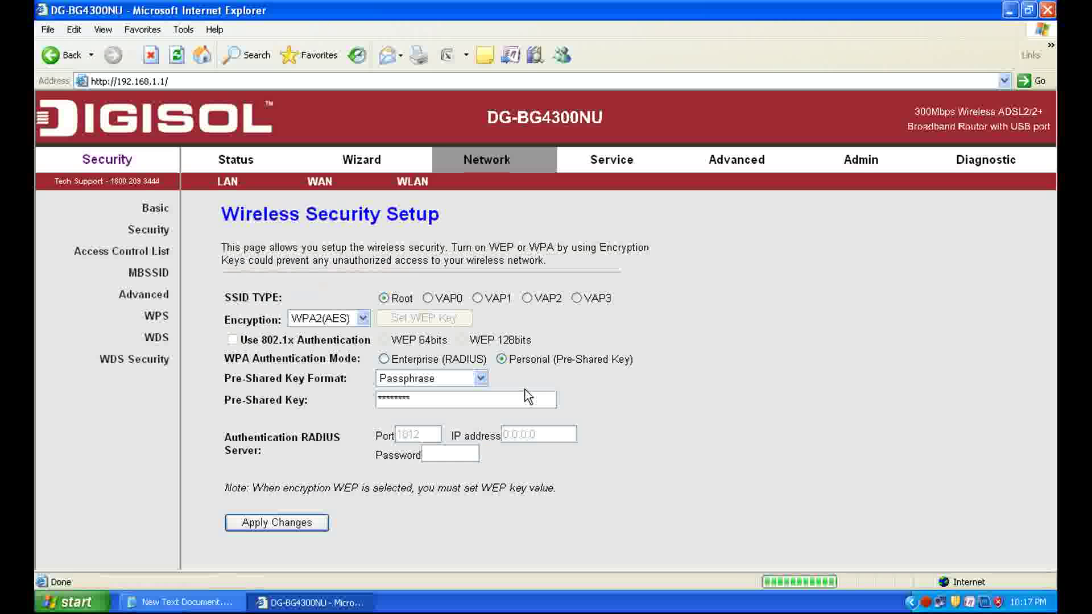
Commit the settings and reboot the router from Admin > Commit/Reboot
left_click(857, 162)
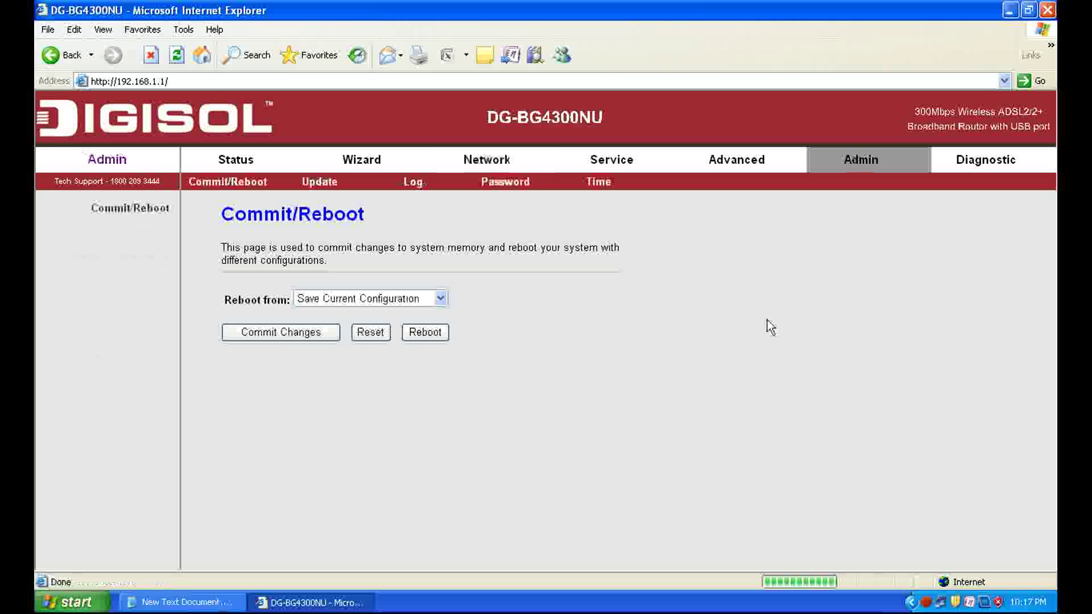
left_click(300, 336)
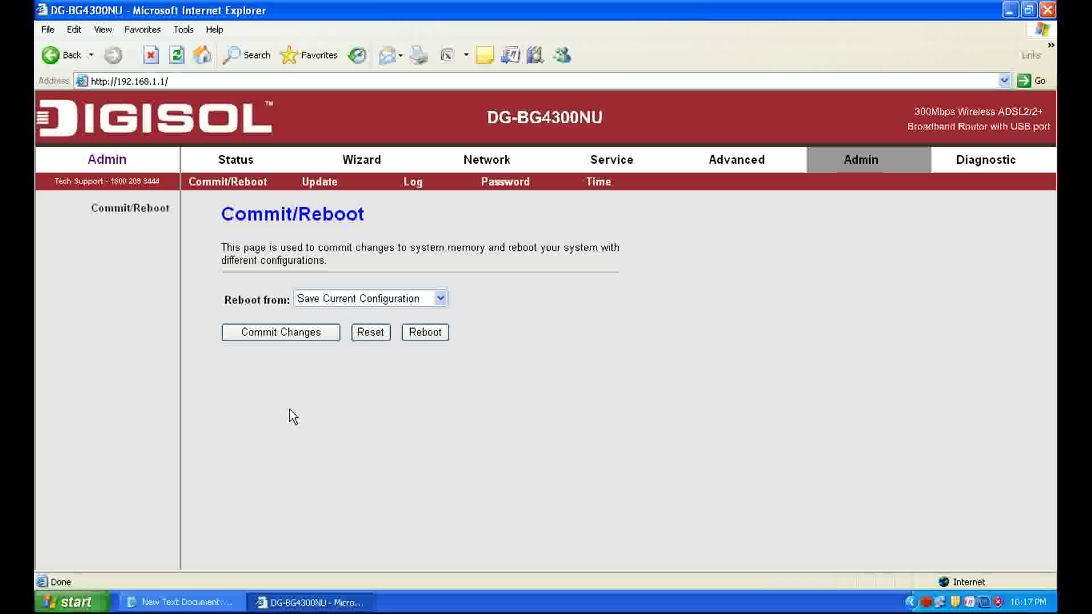
left_click(426, 333)
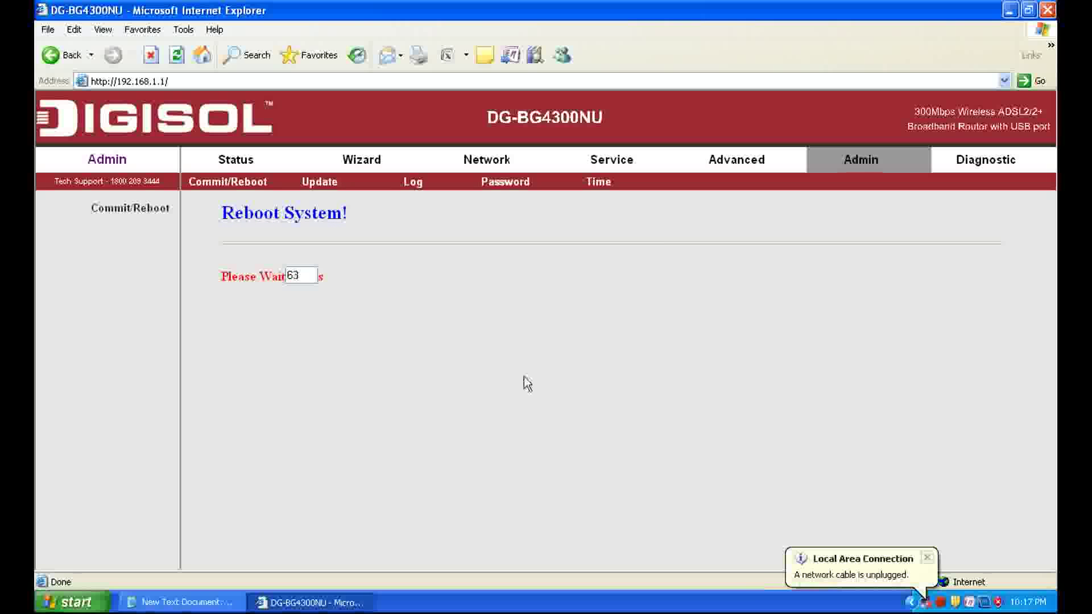
left_click(927, 558)
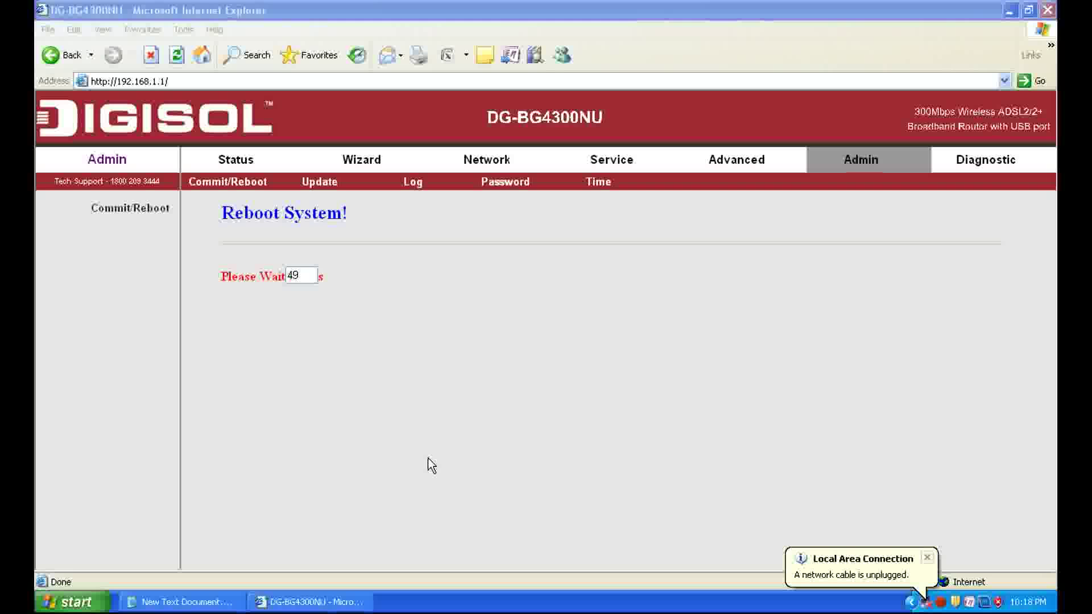
In Notepad, start a new line typing 'AFTER REBOOT MODEM IS REA'
left_click(233, 603)
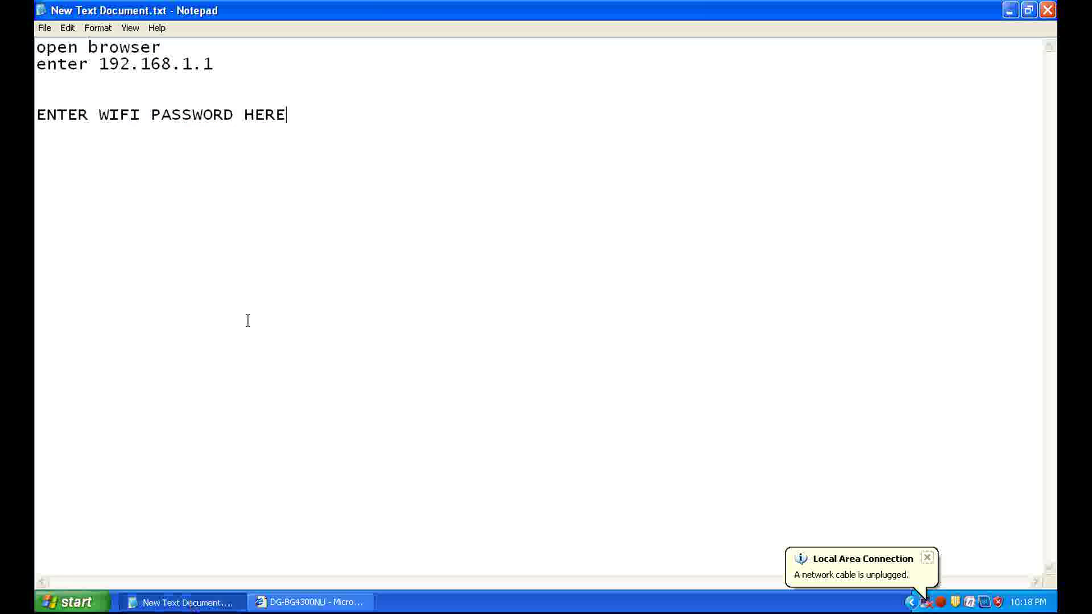
key("Return")
key("Return")
key("Return")
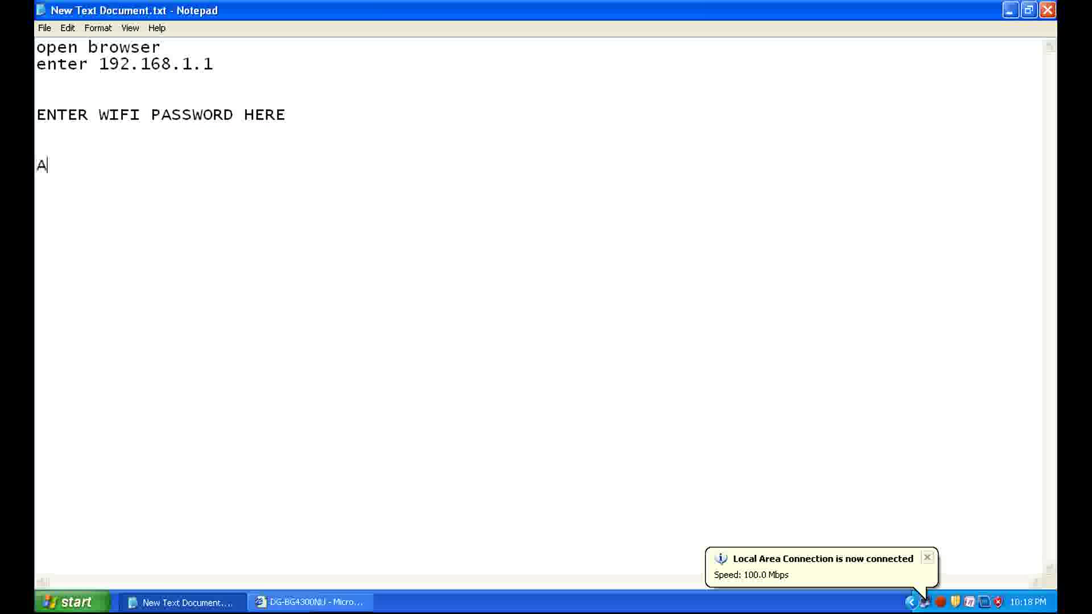
type("AFTER RE")
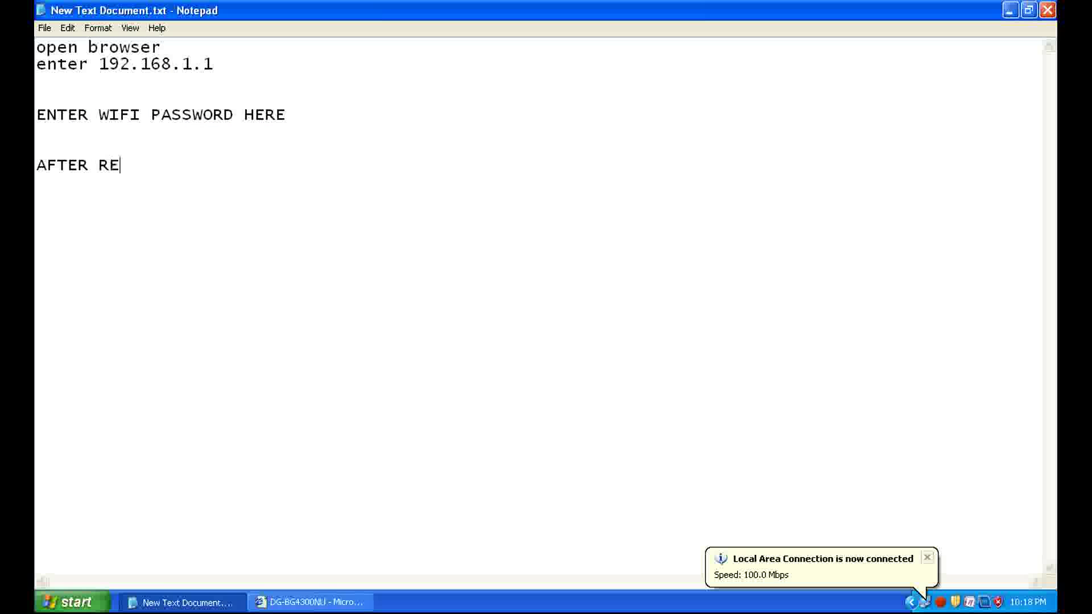
type("BOOT M")
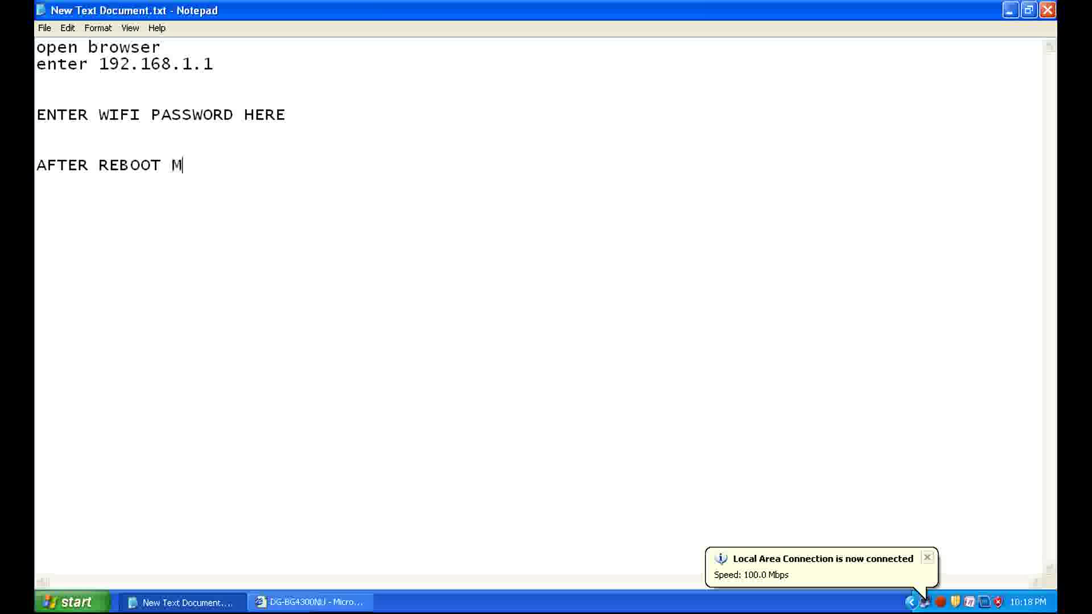
type("ODEM IS")
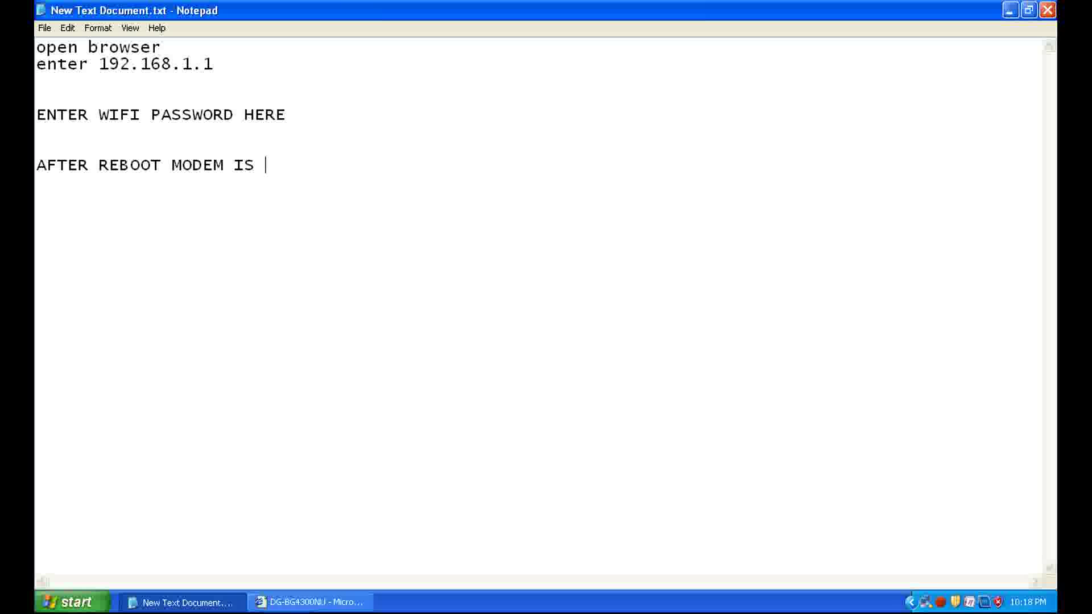